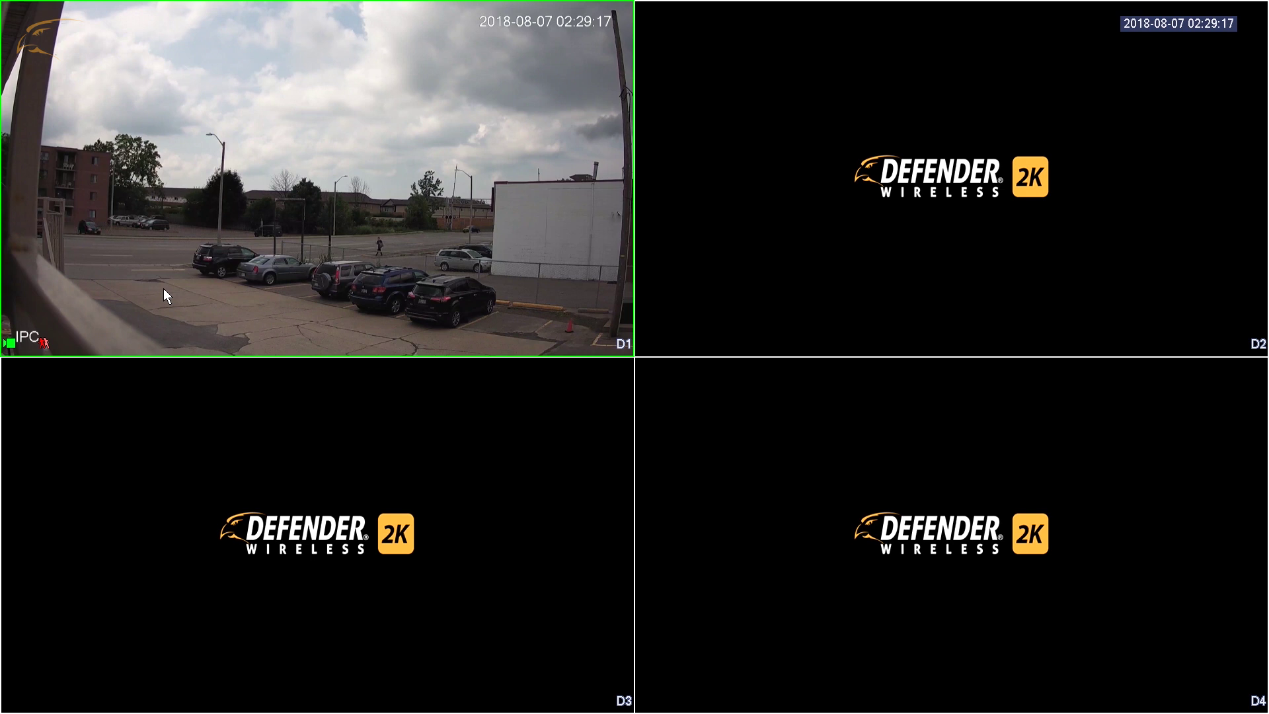
# Step: Bring up the live view's context menu and open the Main Menu
pyautogui.rightClick(164, 289)
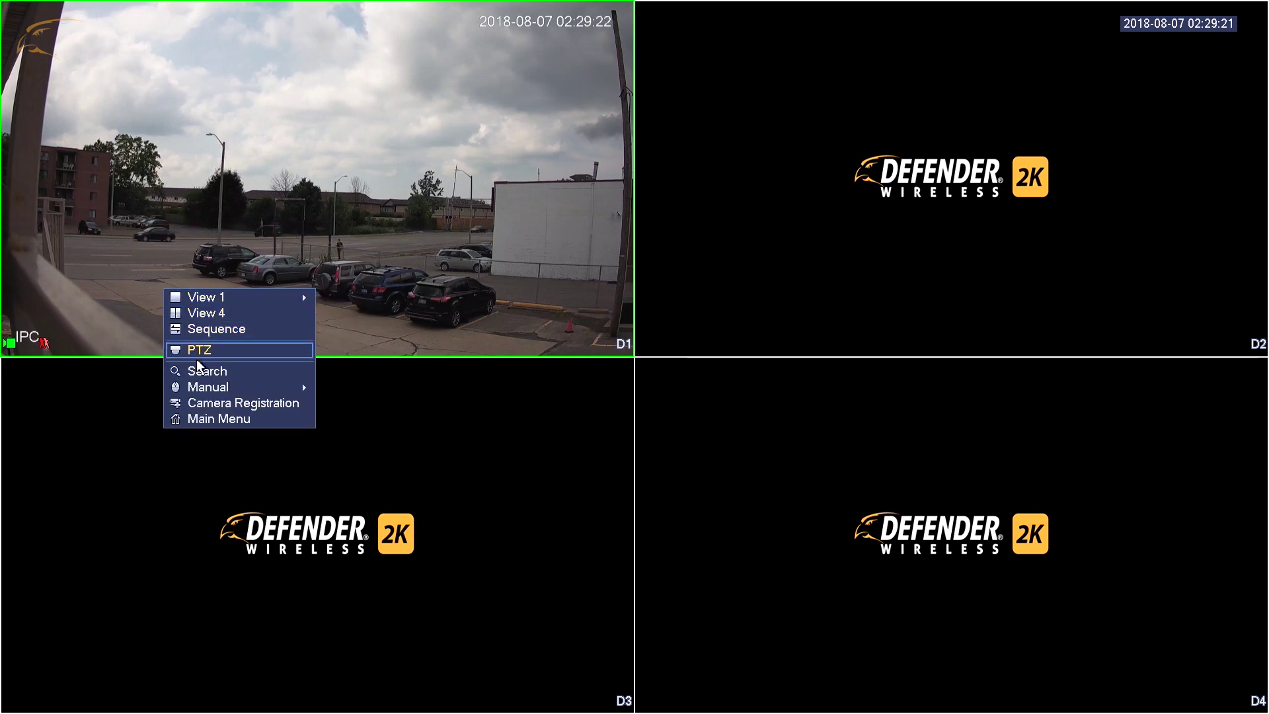
pyautogui.click(220, 418)
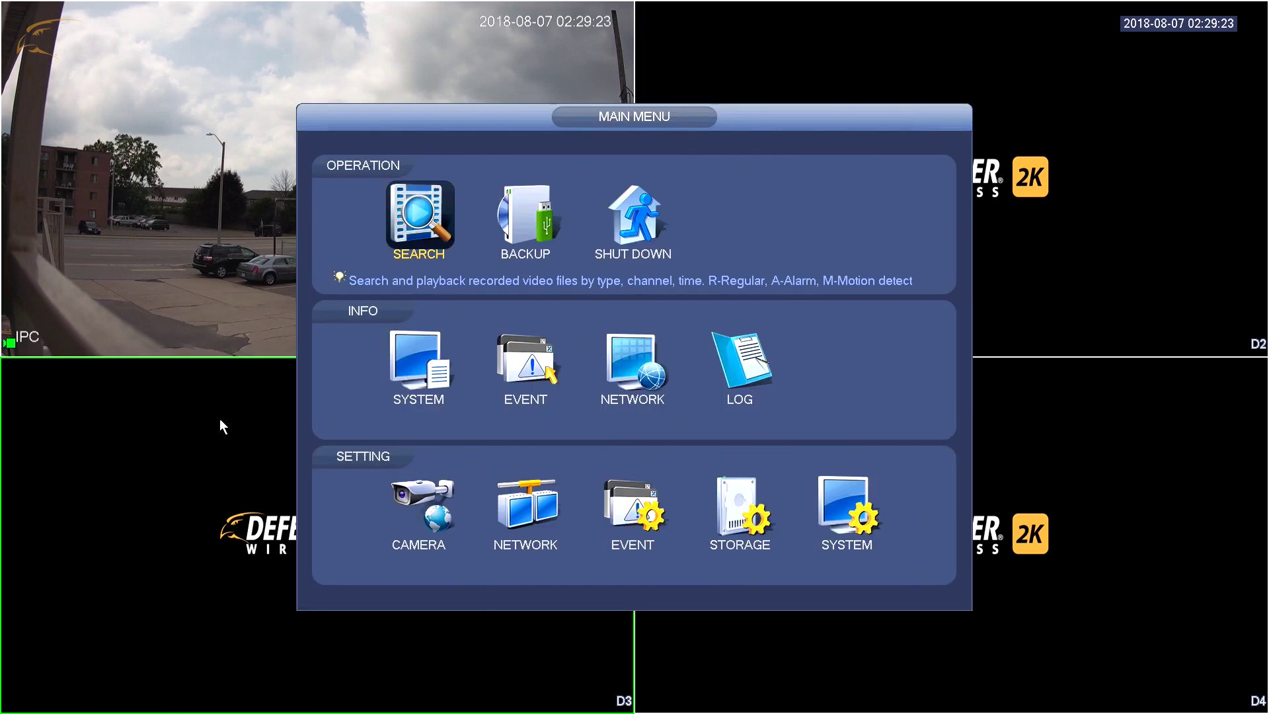
# Step: Turn on motion detection for camera D1 in Event settings and open Region Set
pyautogui.click(620, 503)
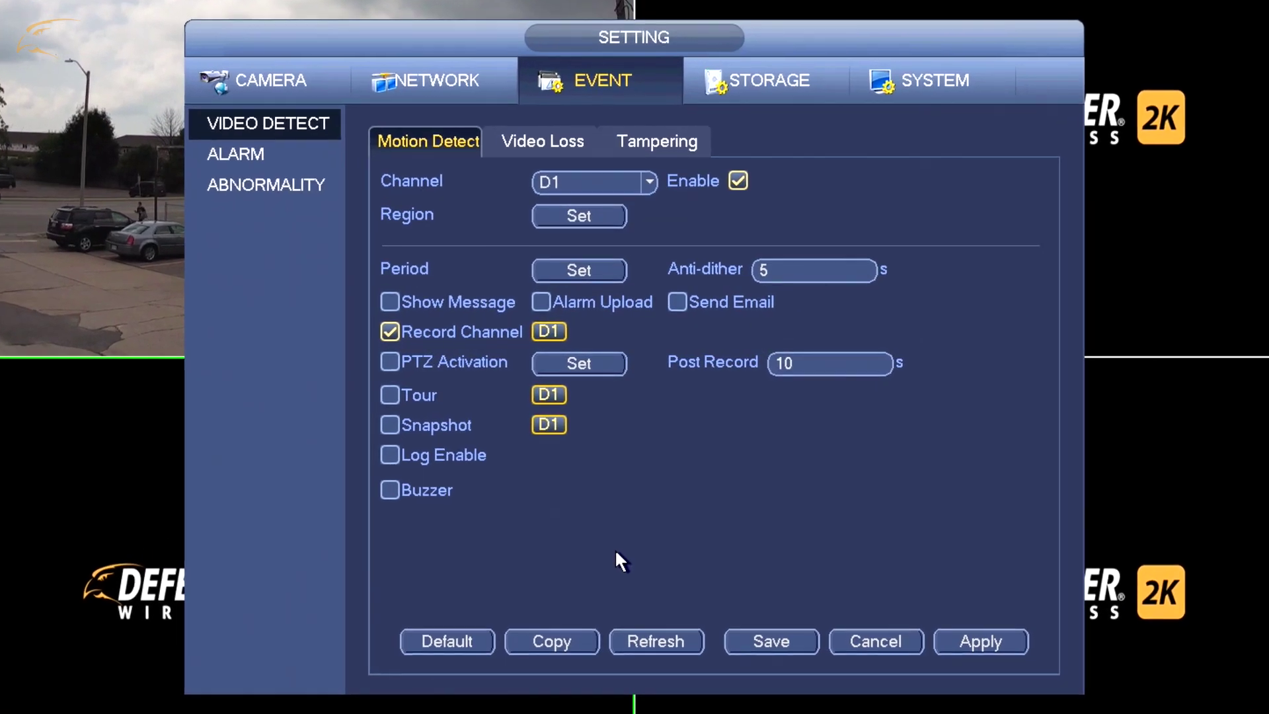
pyautogui.click(739, 182)
pyautogui.click(739, 181)
pyautogui.click(612, 222)
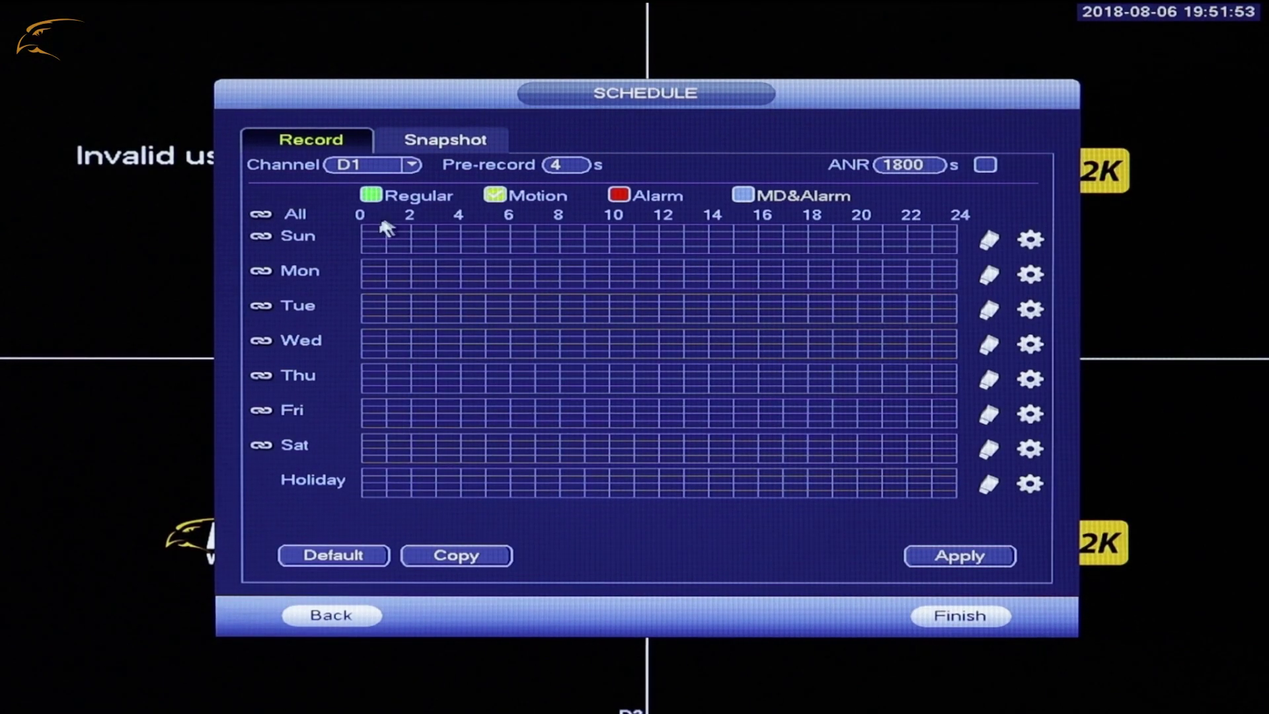
# Step: Mark motion recording on the All row for hours 0–6 and 18–24
pyautogui.click(374, 235)
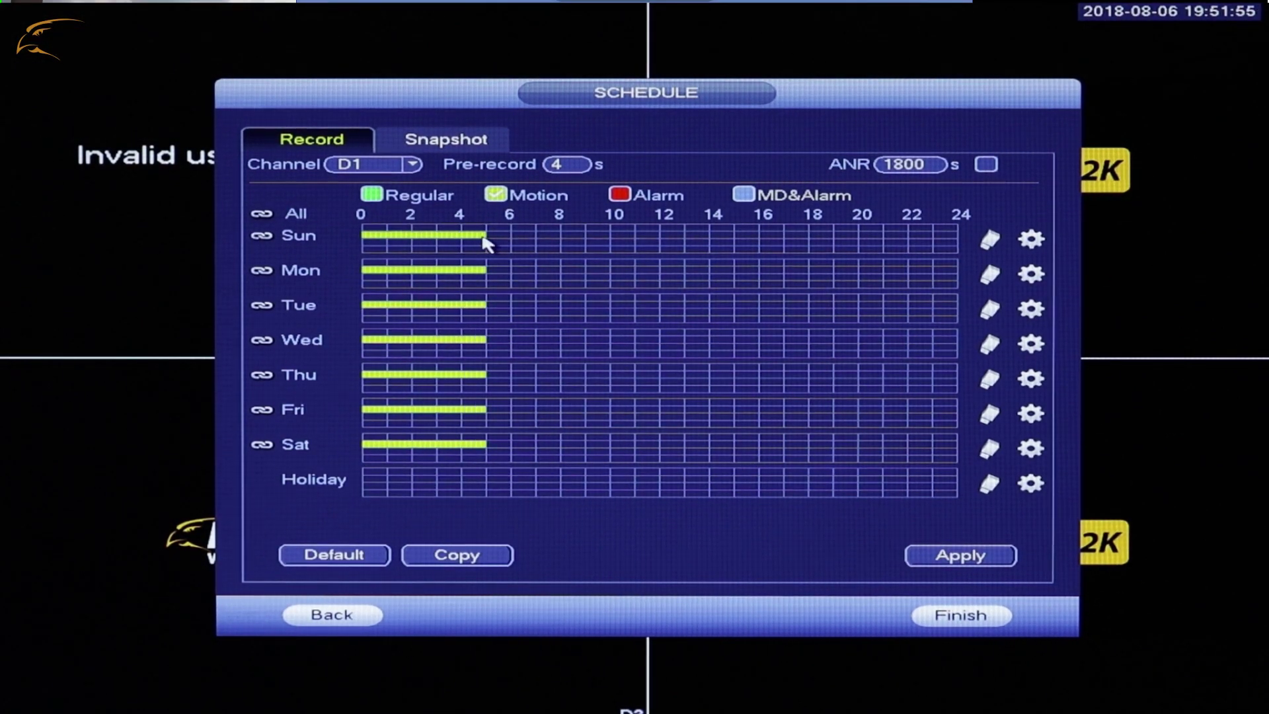
pyautogui.moveTo(374, 235); pyautogui.dragTo(501, 245)
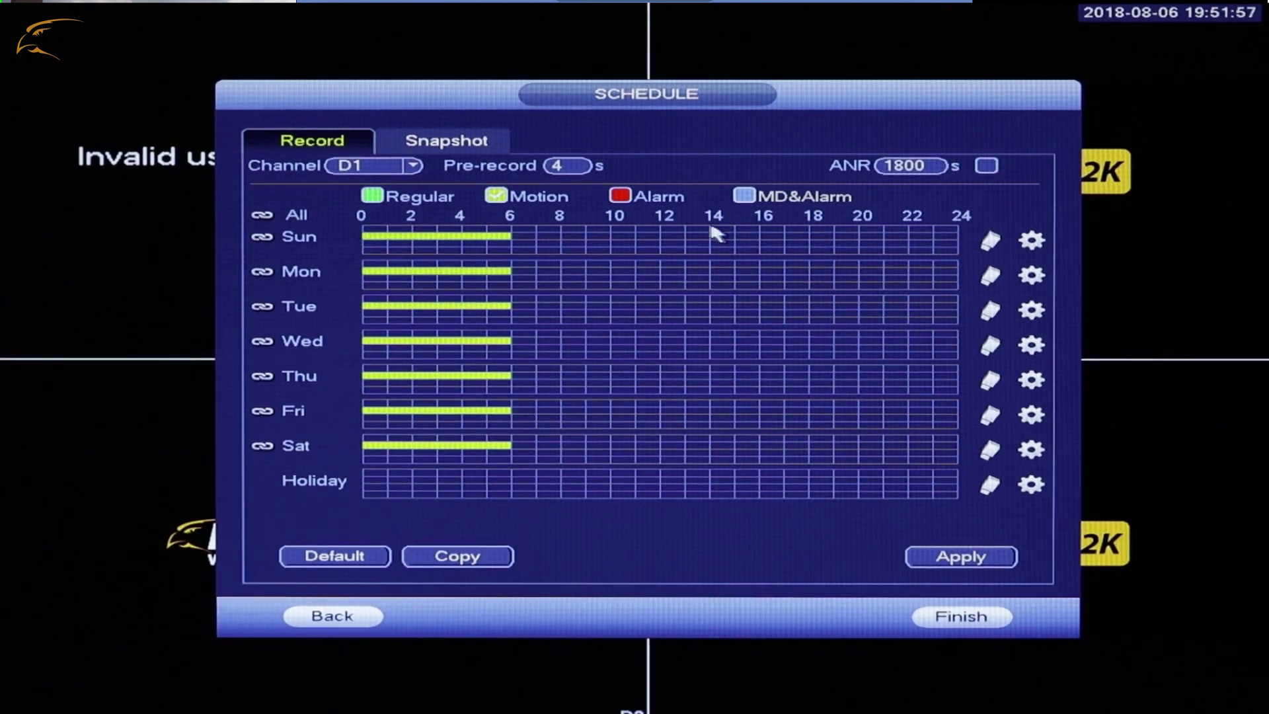
pyautogui.moveTo(813, 236); pyautogui.dragTo(962, 243)
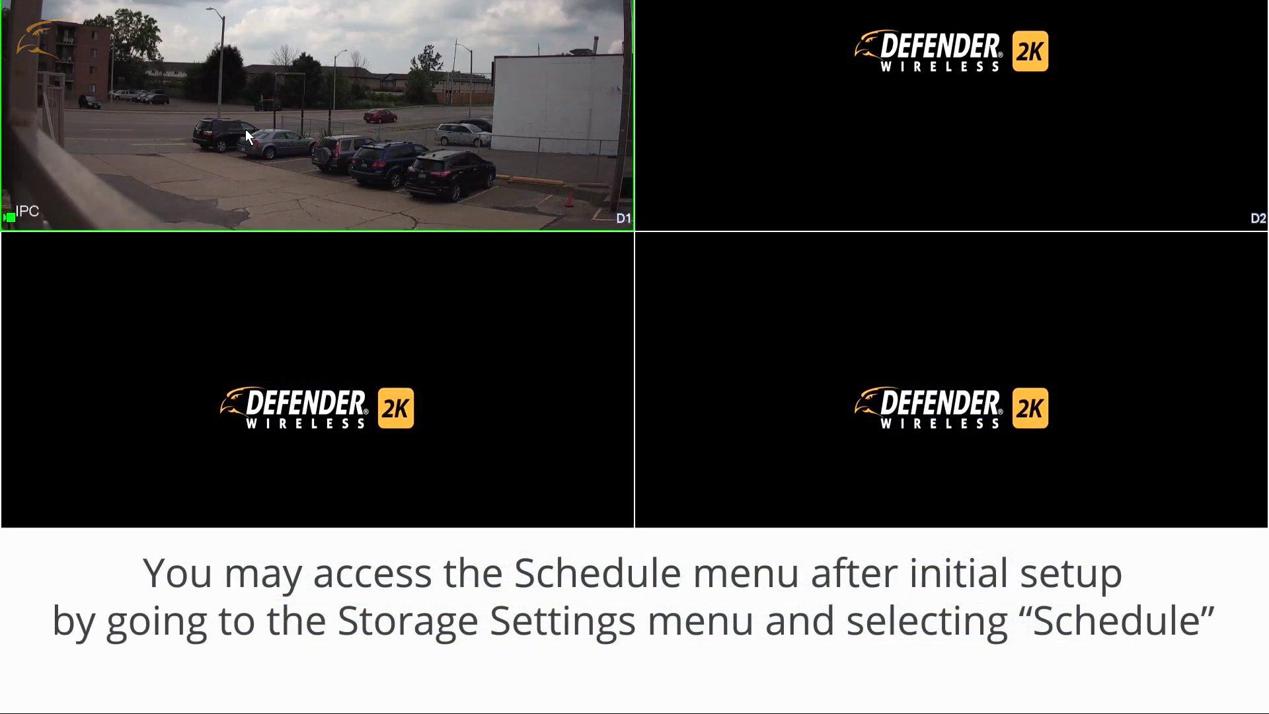
# Step: Open the Storage record schedule from the Main Menu and erase all Regular recording bars
pyautogui.rightClick(246, 130)
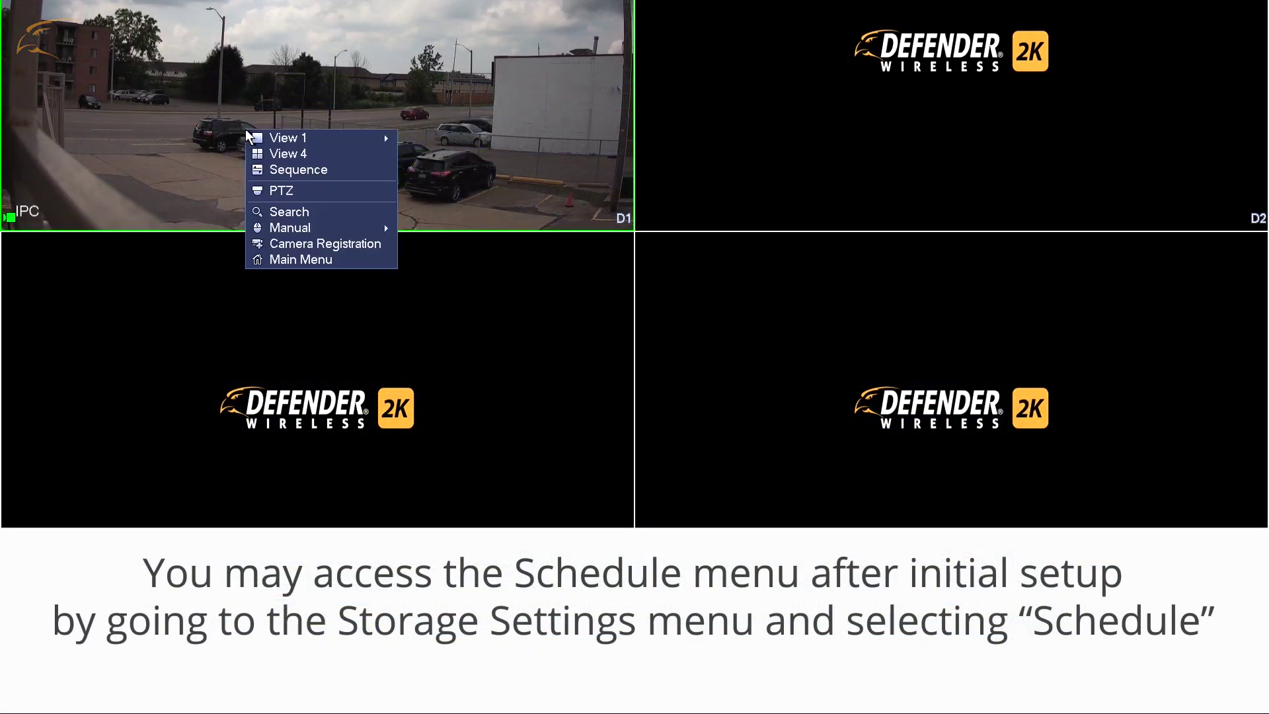
pyautogui.click(308, 253)
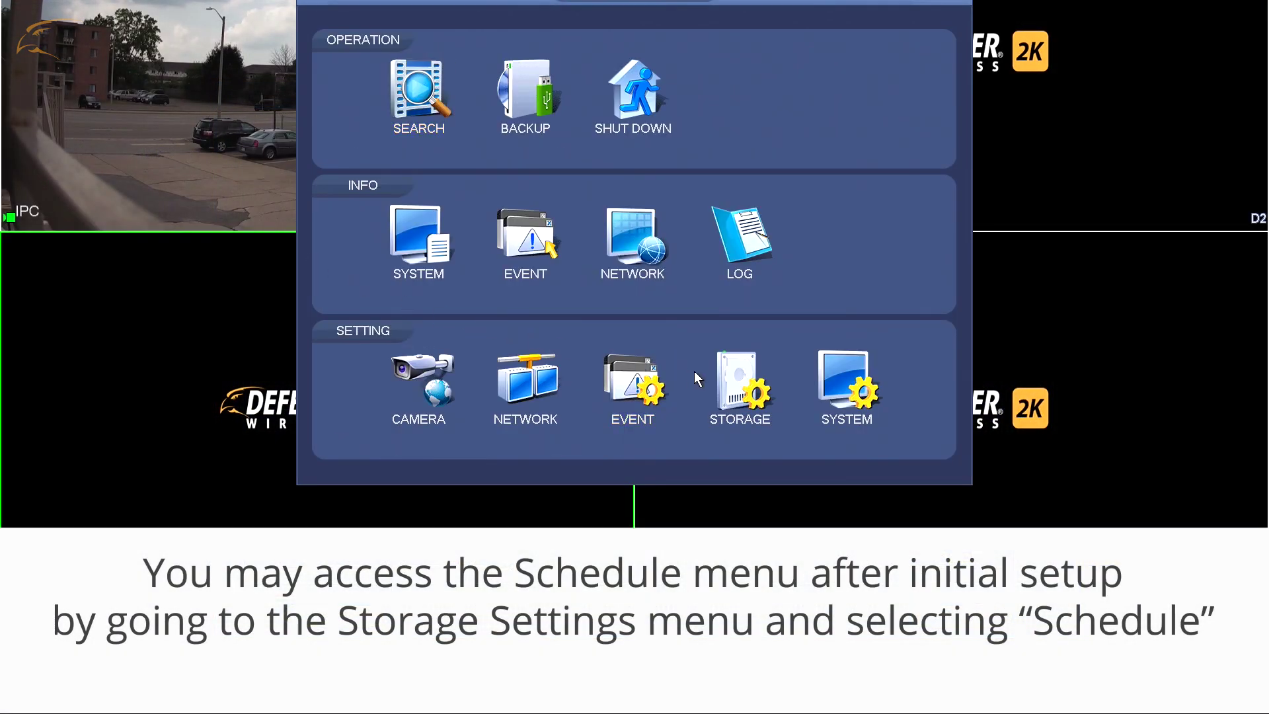
pyautogui.click(742, 383)
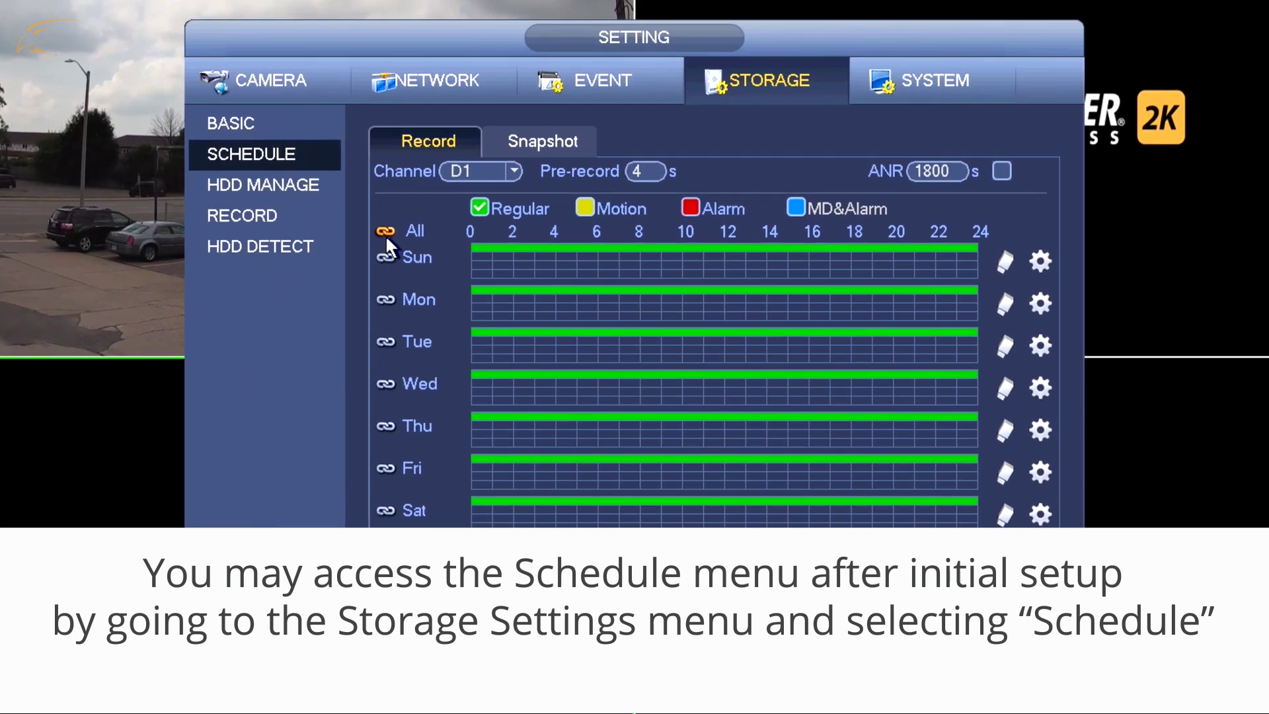
pyautogui.click(1004, 262)
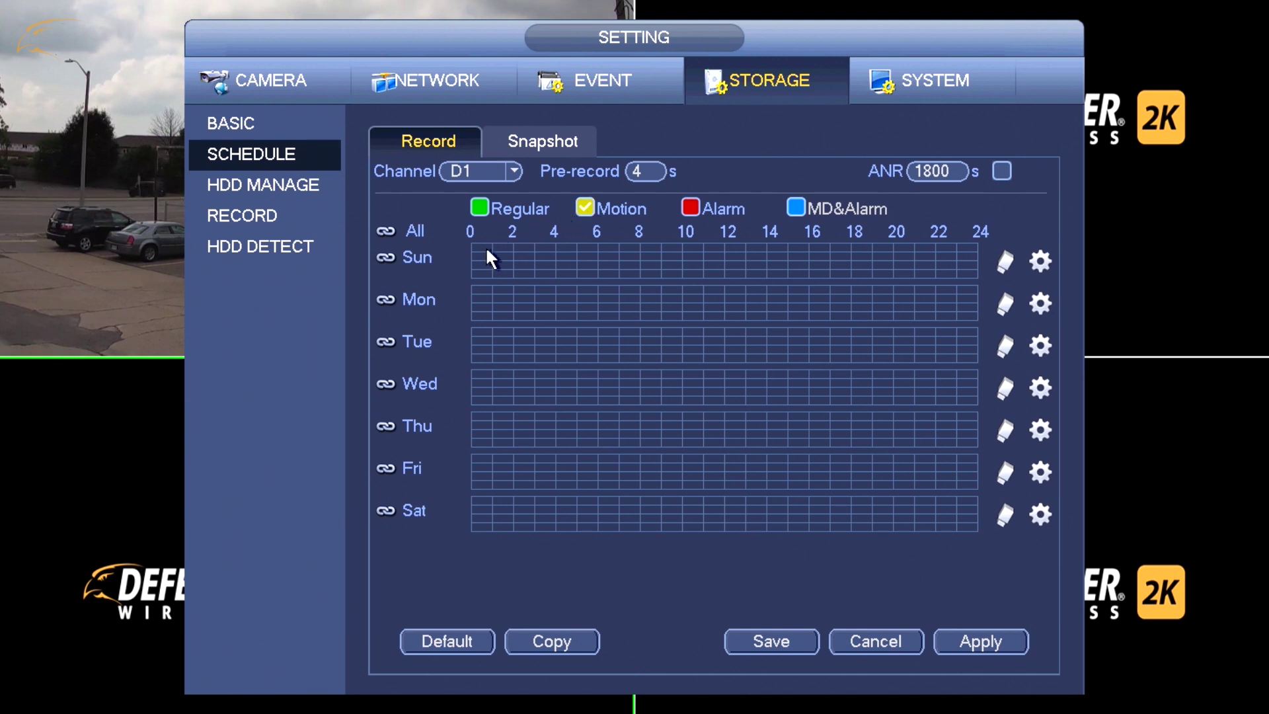
# Step: Fill the All row with motion recording from hour 0 to 24
pyautogui.moveTo(485, 254); pyautogui.dragTo(971, 268)
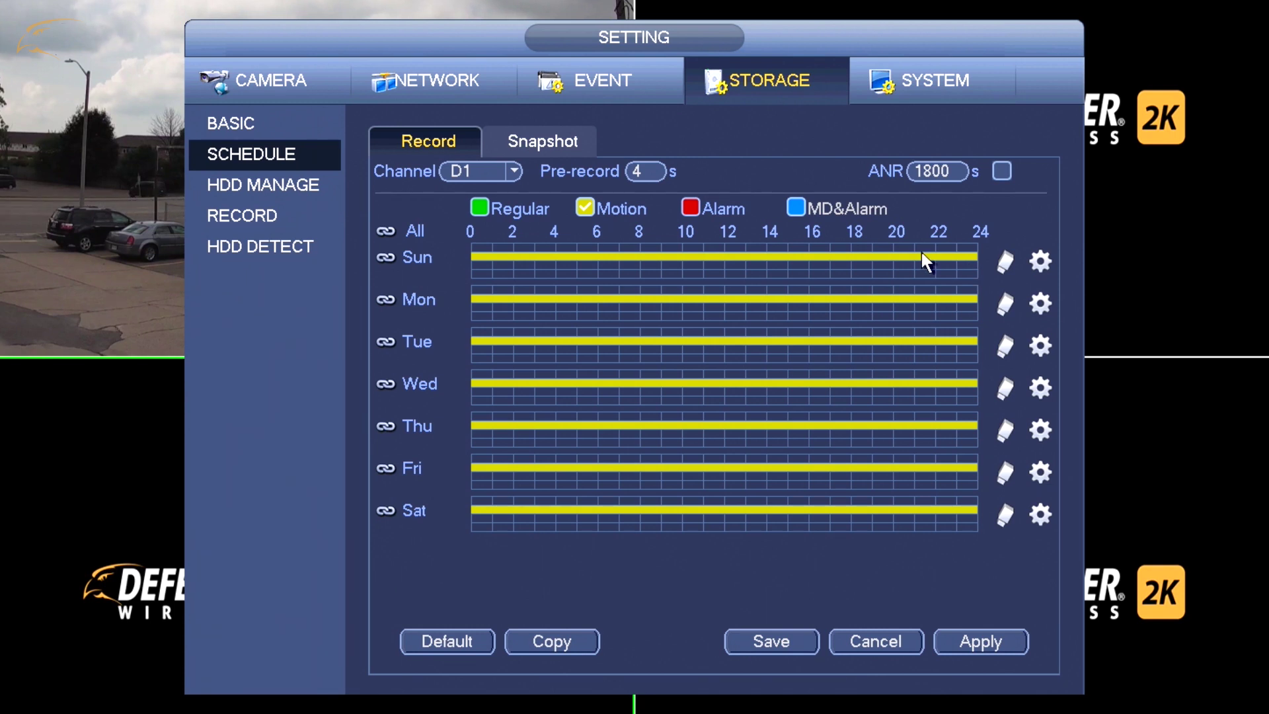
# Step: Copy D1's all-day motion schedule to all cameras and confirm
pyautogui.click(582, 644)
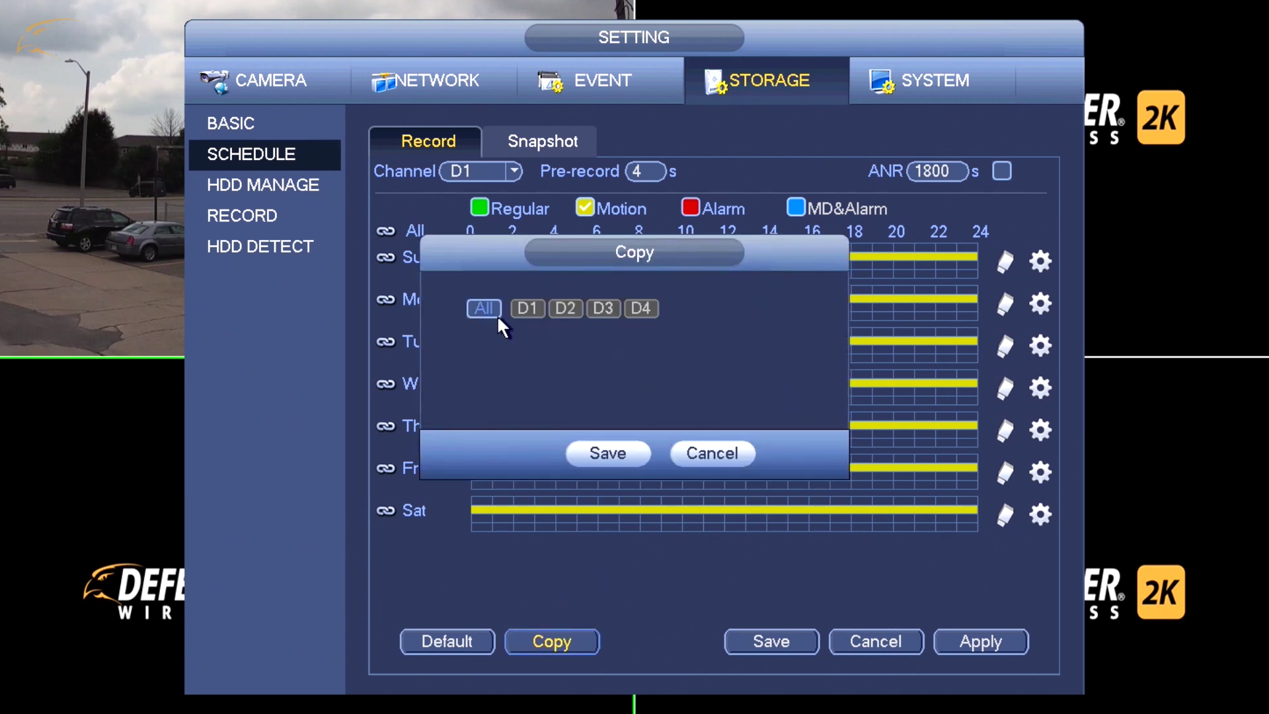
pyautogui.click(605, 453)
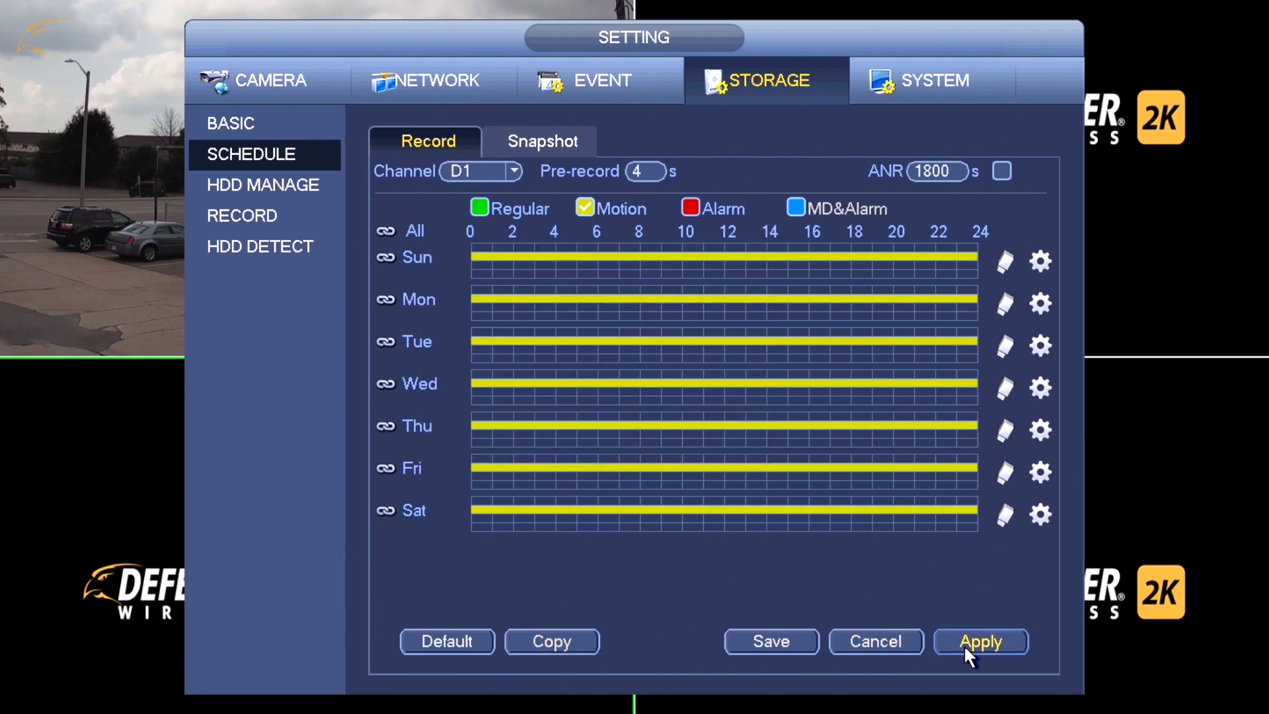